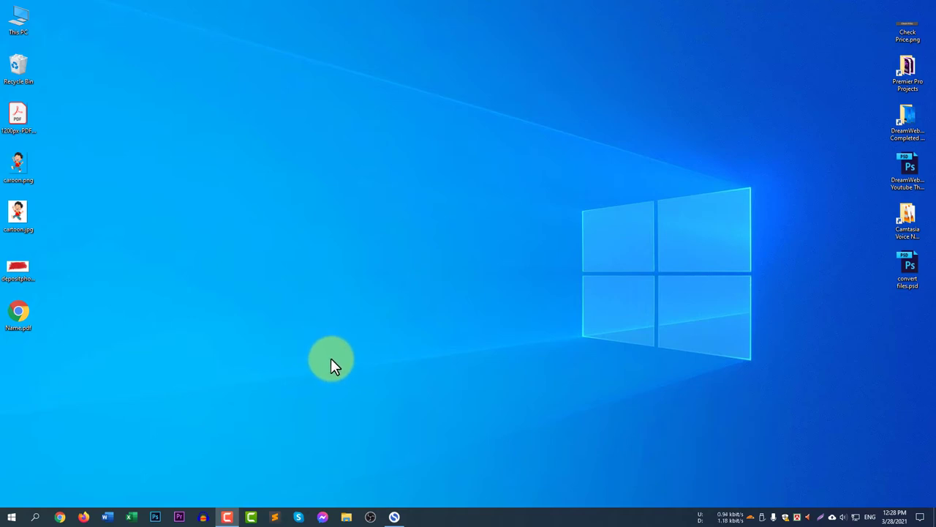
Open Name.pdf from the desktop in Chrome's PDF viewer and scroll through the résumé page
double_click(16, 318)
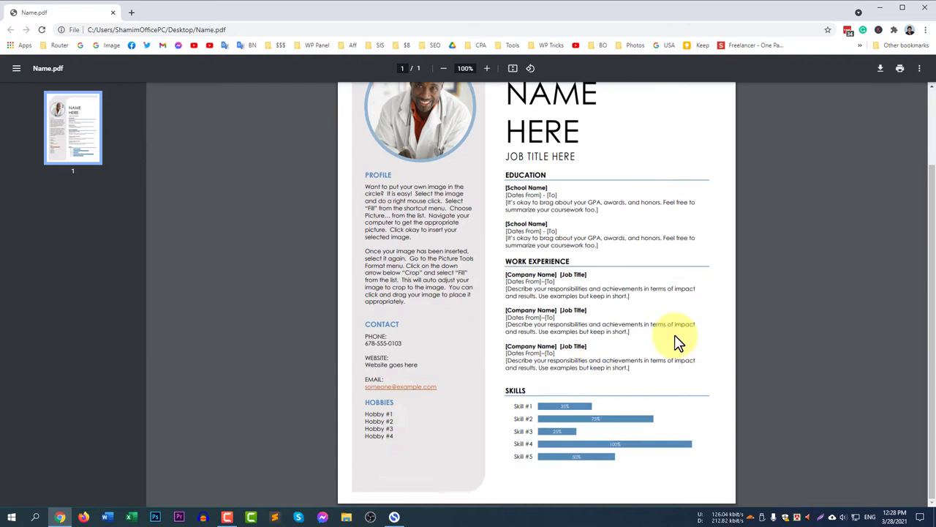
scroll(686, 336, "up", 2)
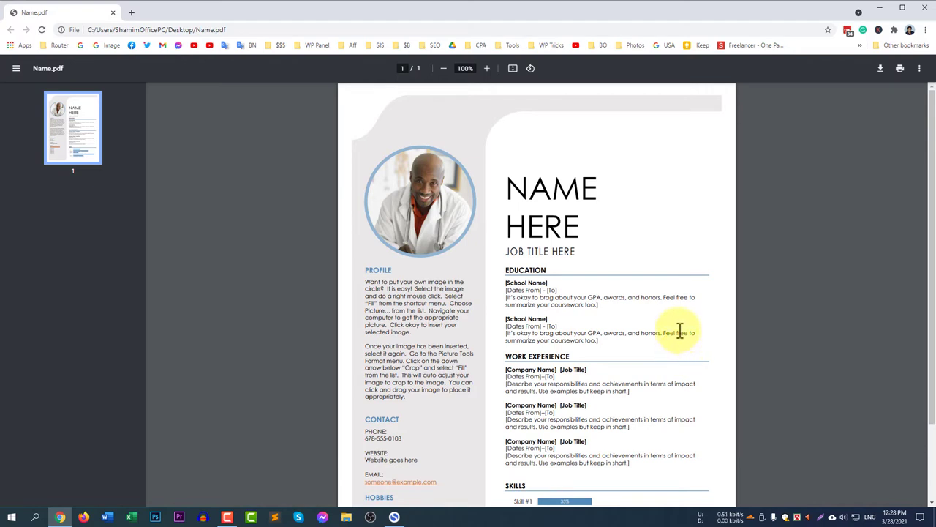
scroll(680, 330, "down", 1)
scroll(680, 329, "up", 1)
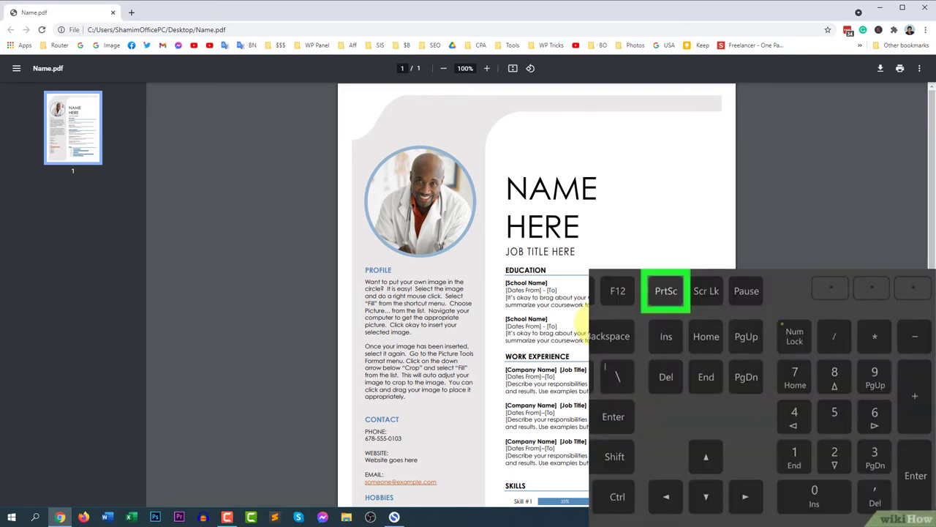
Capture the résumé page region with Lightshot and save it as Screenshot_1.png
key("Print")
left_click_drag(337, 83, 739, 482)
key("ctrl+c")
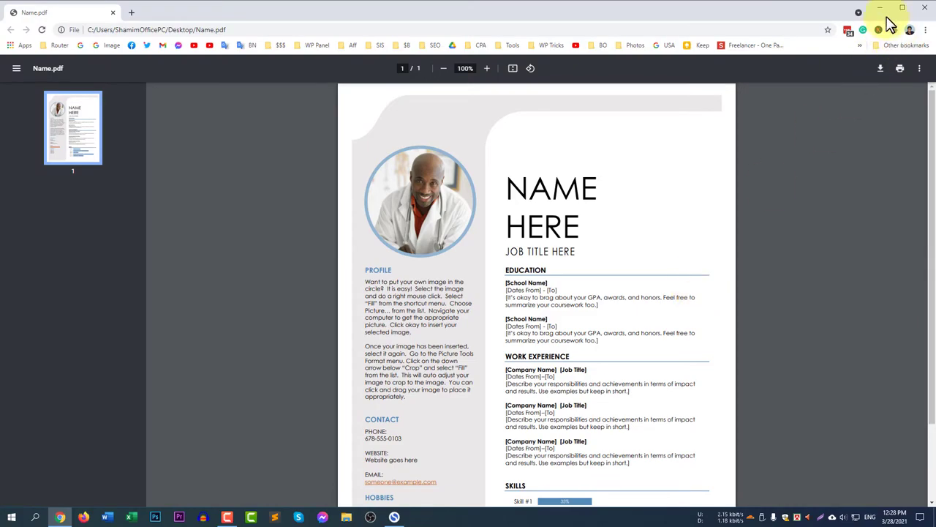
Minimize Chrome, preview Screenshot_1.png from the desktop in Photos, then close it
left_click(880, 7)
double_click(17, 358)
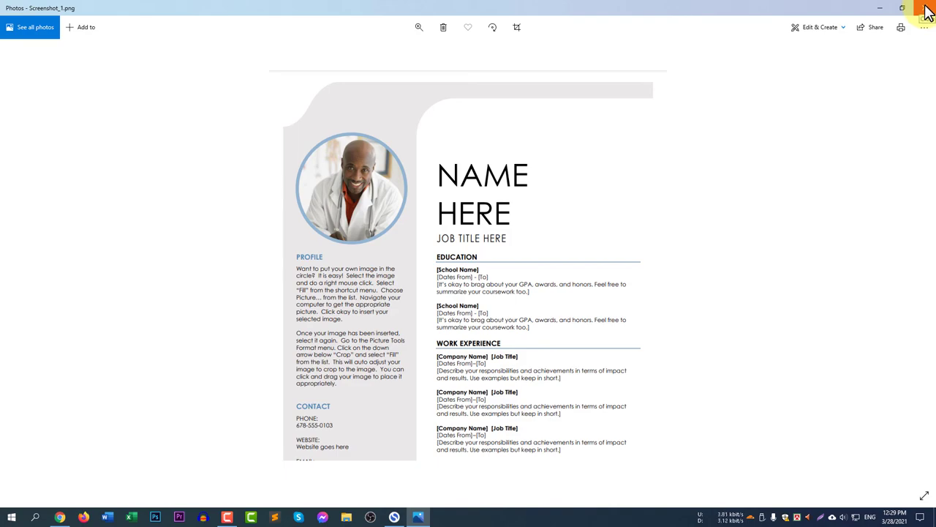
left_click(924, 8)
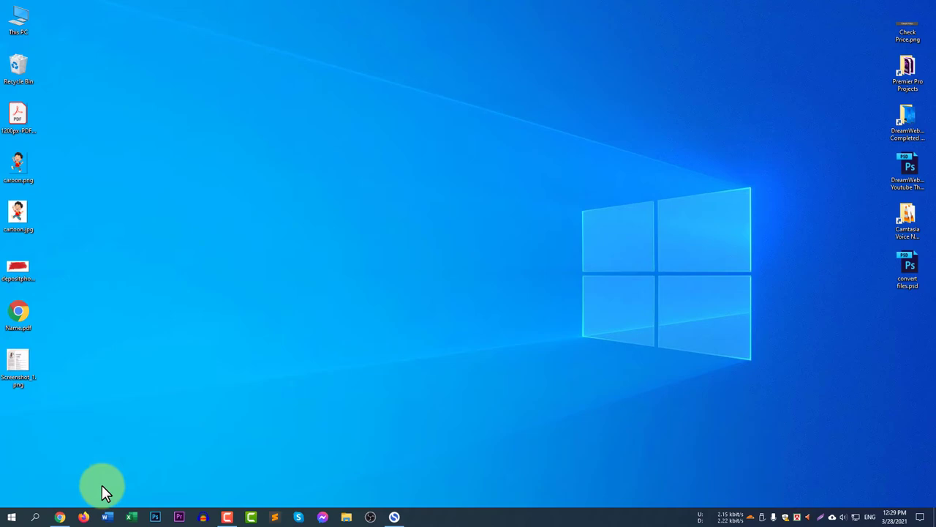
Restore Chrome, open a new tab, and close the Name.pdf tab
left_click(60, 517)
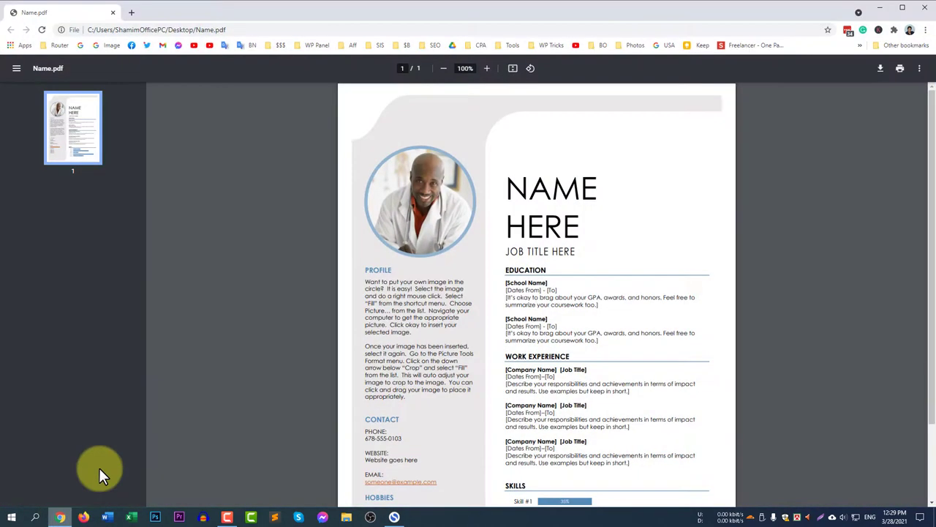
left_click(132, 18)
left_click(158, 29)
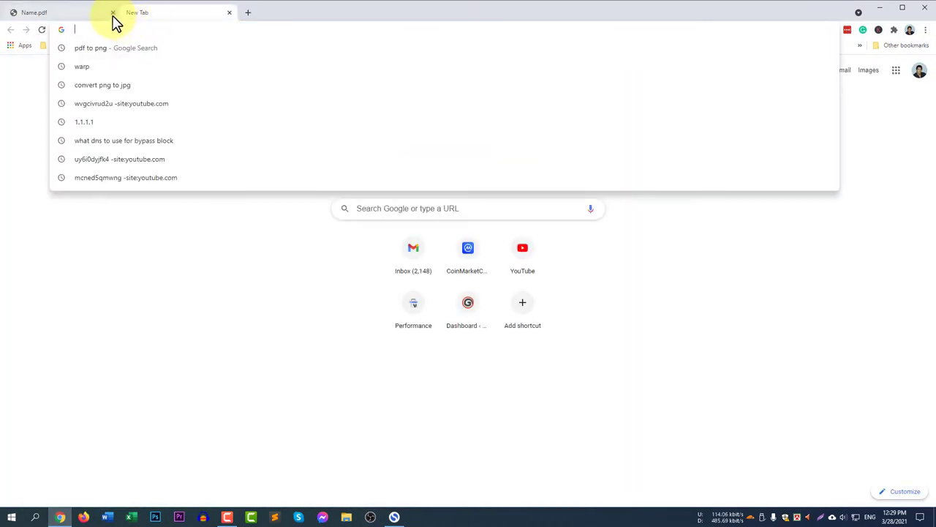
left_click(112, 14)
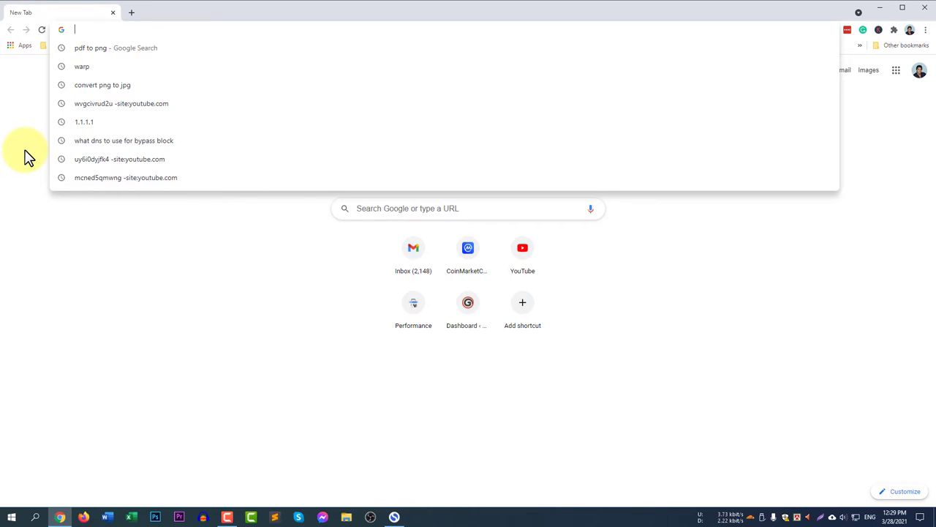
Search Google for 'pdf to png' and look over the converter results
type("pdf to")
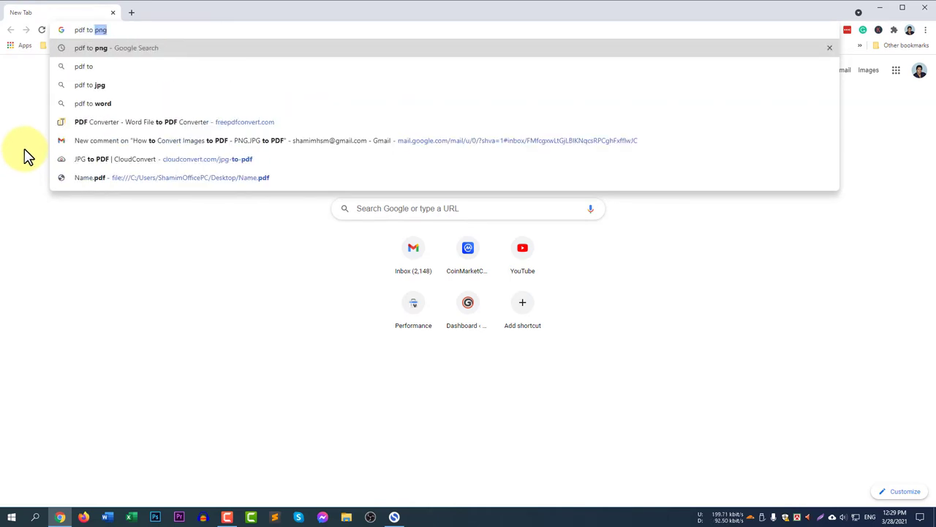
key("BackSpace")
type("jpg")
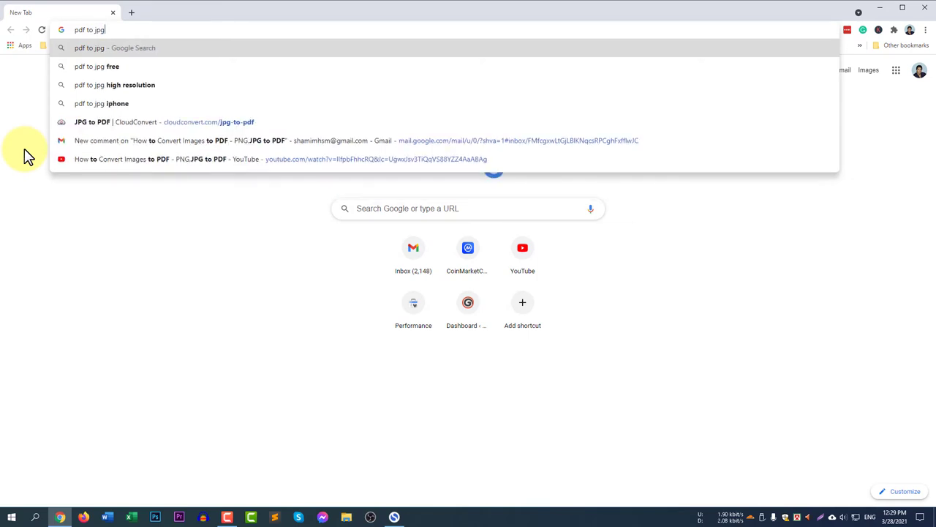
key("BackSpace")
key("BackSpace")
key("BackSpace")
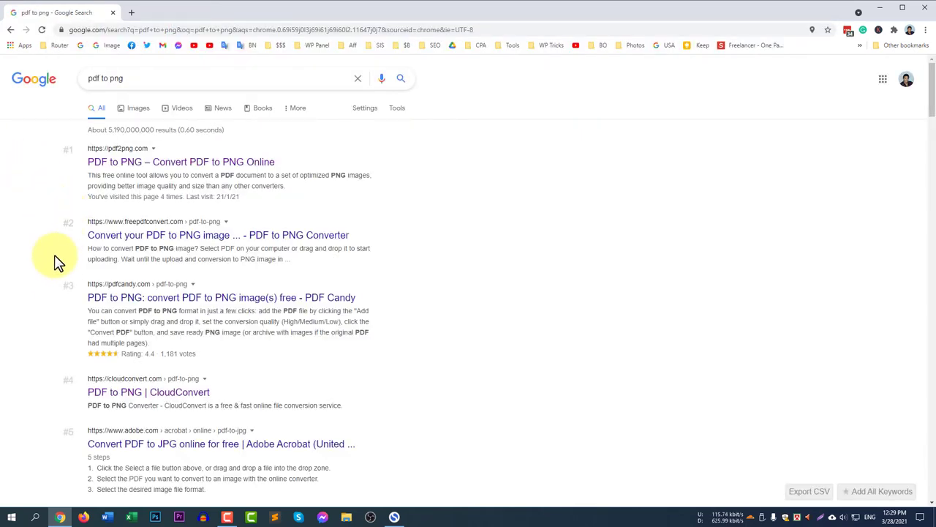
scroll(58, 285, "down", 4)
scroll(59, 308, "up", 6)
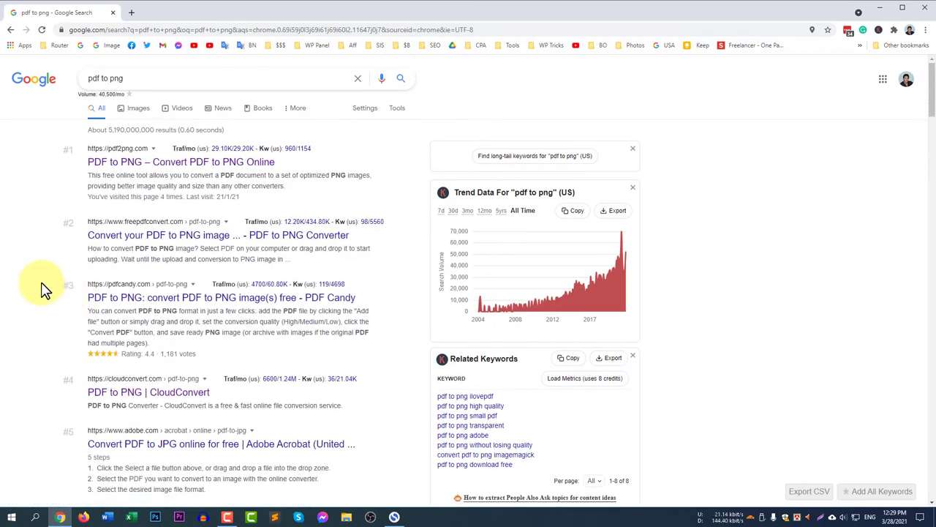
Open CloudConvert's PDF to PNG converter and check its source format list without changing it
left_click(184, 399)
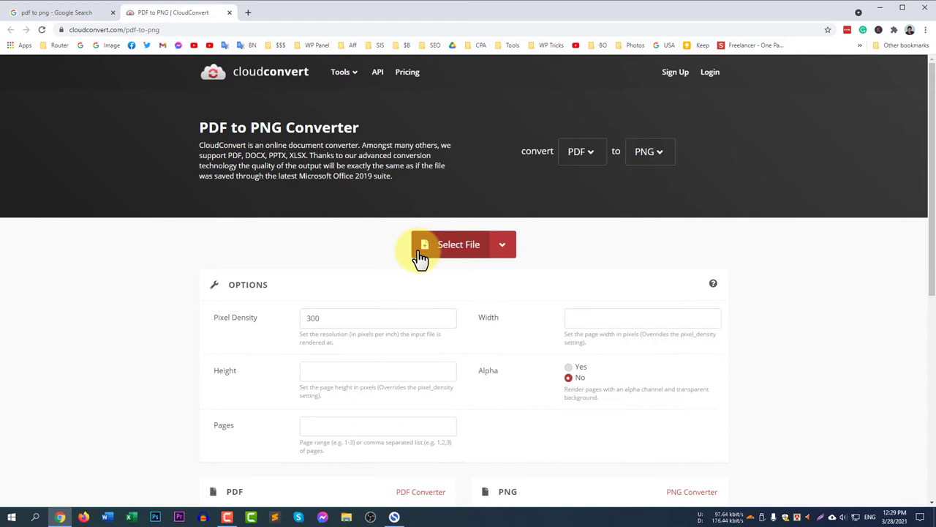
left_click(594, 155)
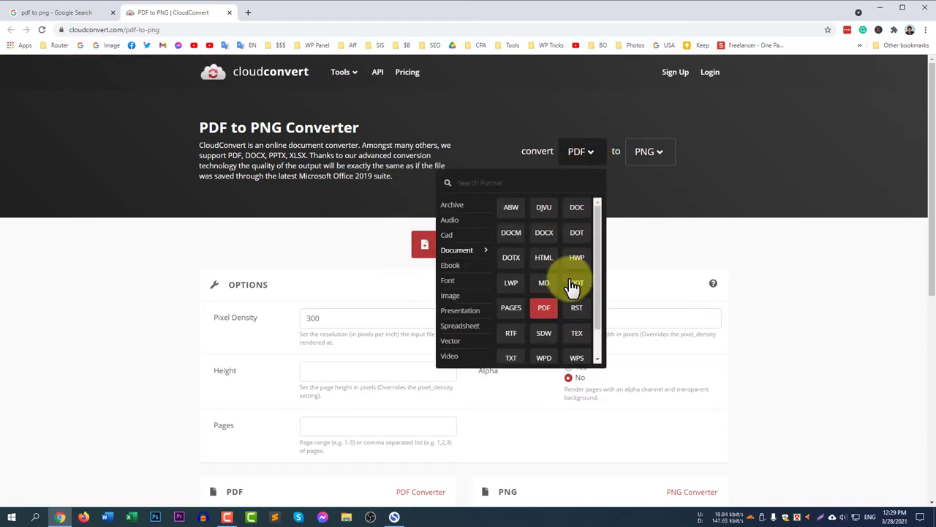
left_click(673, 193)
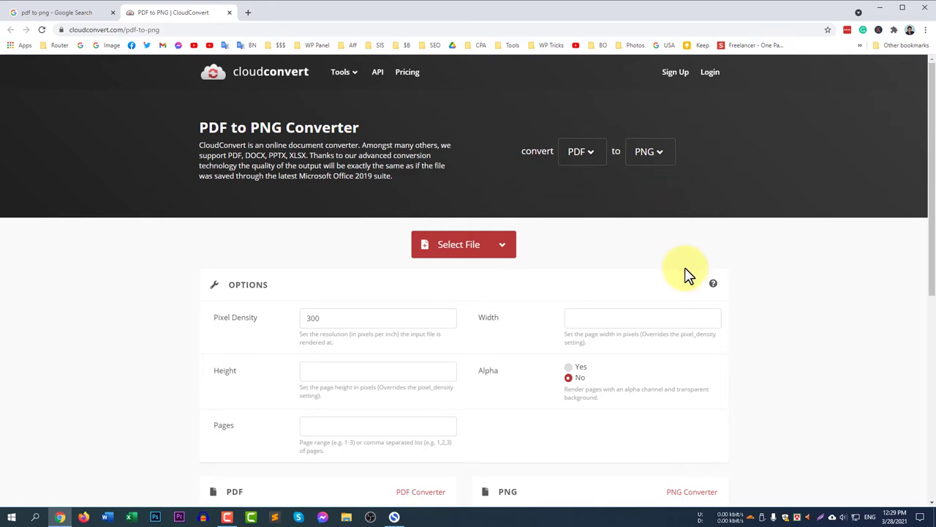
scroll(830, 372, "down", 4)
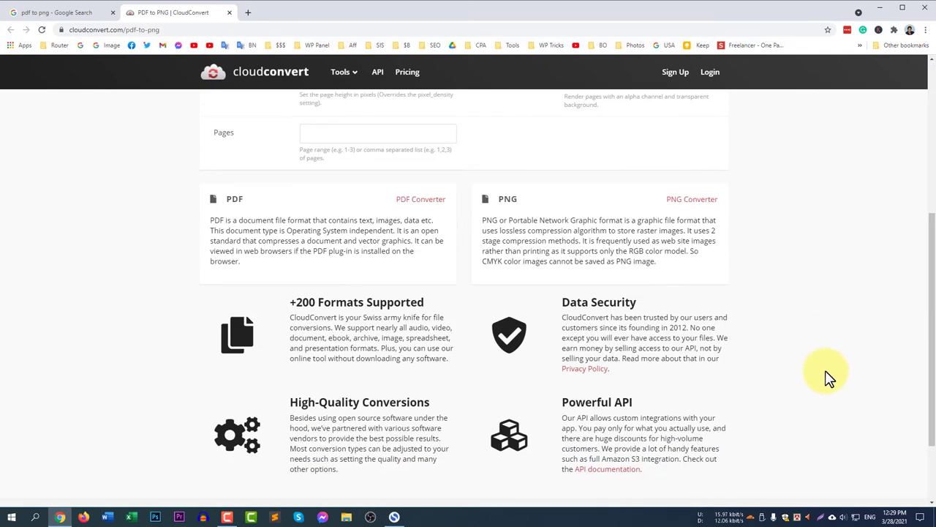
scroll(828, 379, "up", 4)
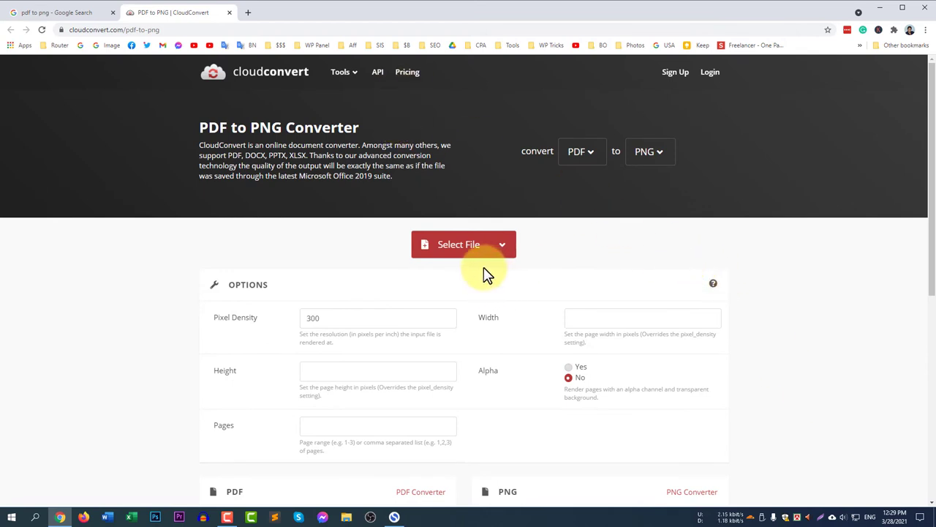
Move the Google Search tab into its own window and review the 300 pixel density option
left_click_drag(100, 17, 141, 53)
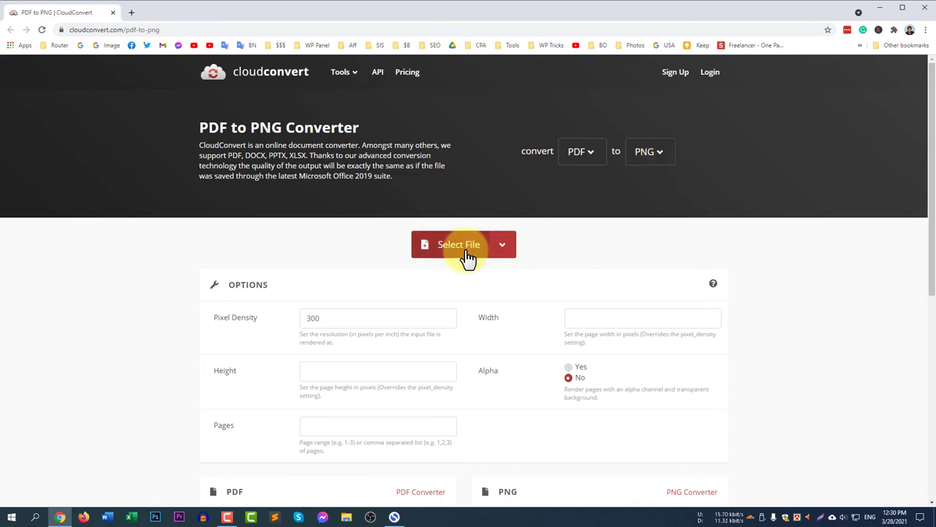
scroll(497, 383, "down", 3)
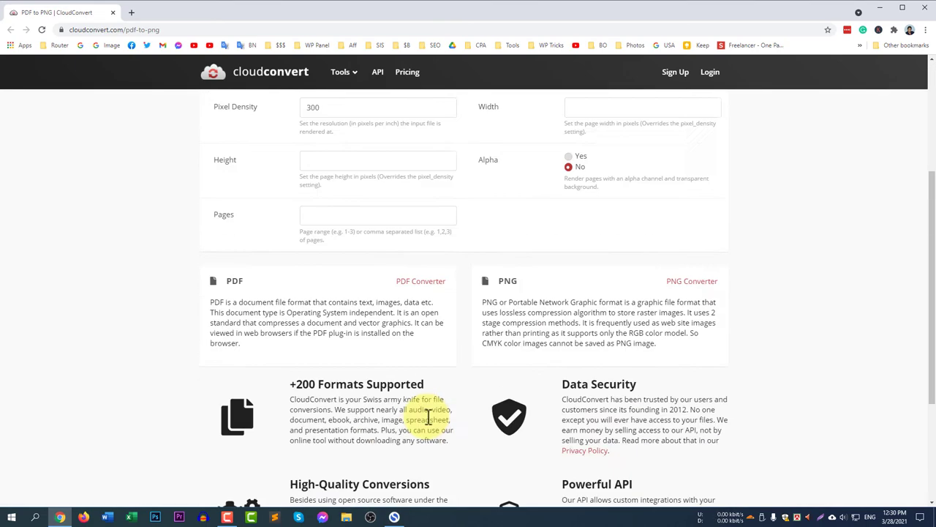
scroll(428, 416, "up", 3)
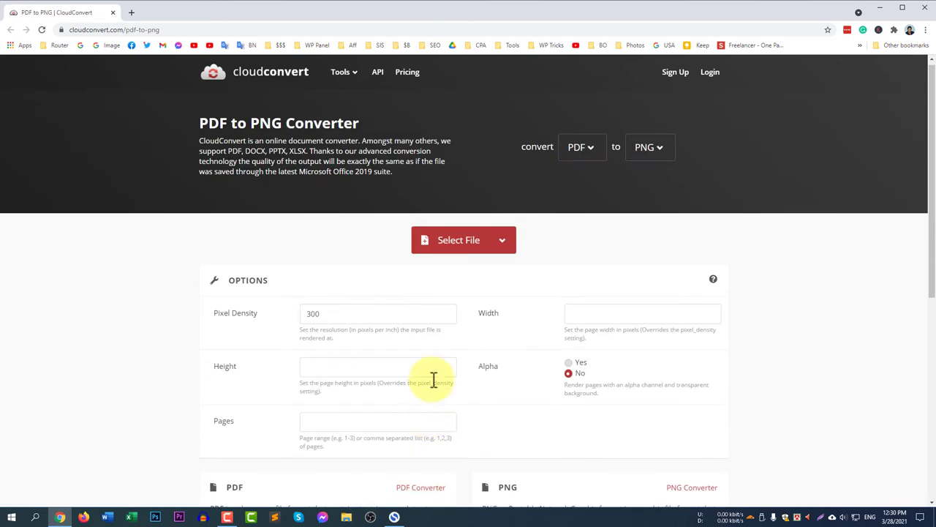
Upload Name.pdf from the Desktop to CloudConvert and convert it to PNG
left_click(467, 251)
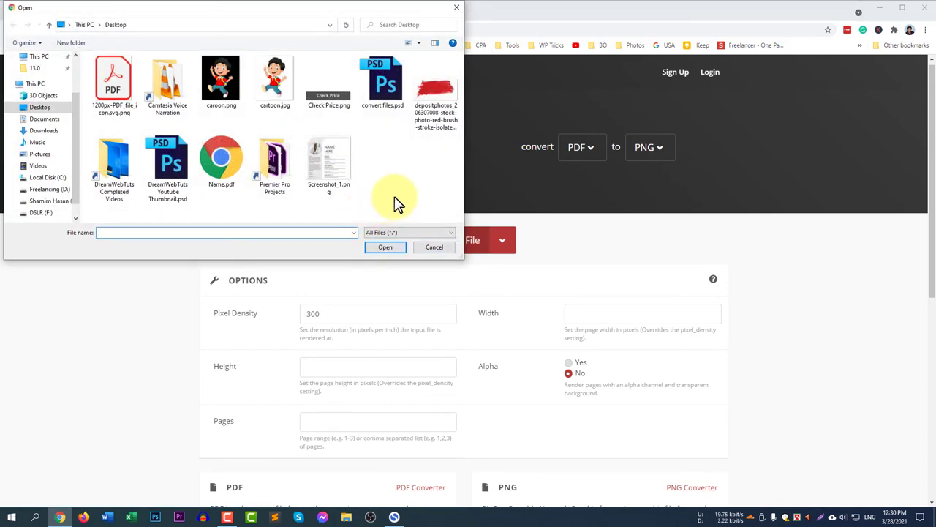
left_click(226, 167)
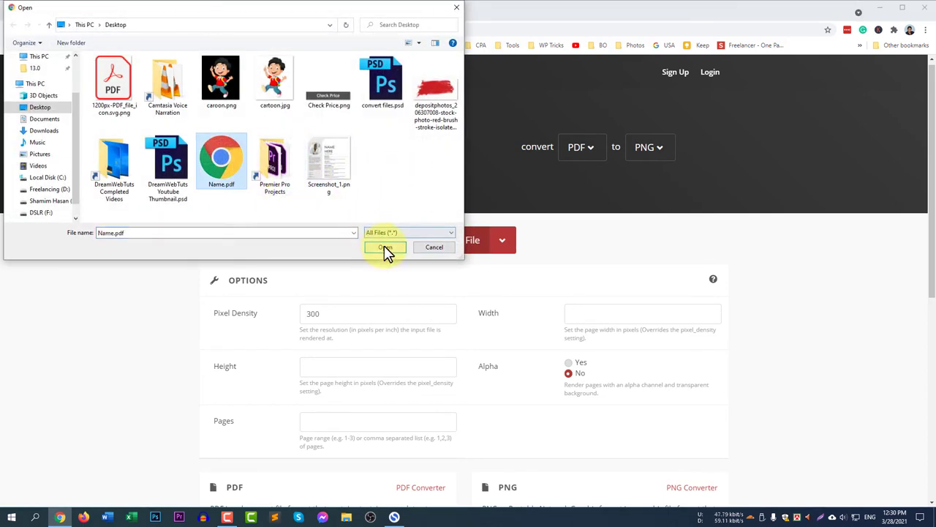
left_click(386, 248)
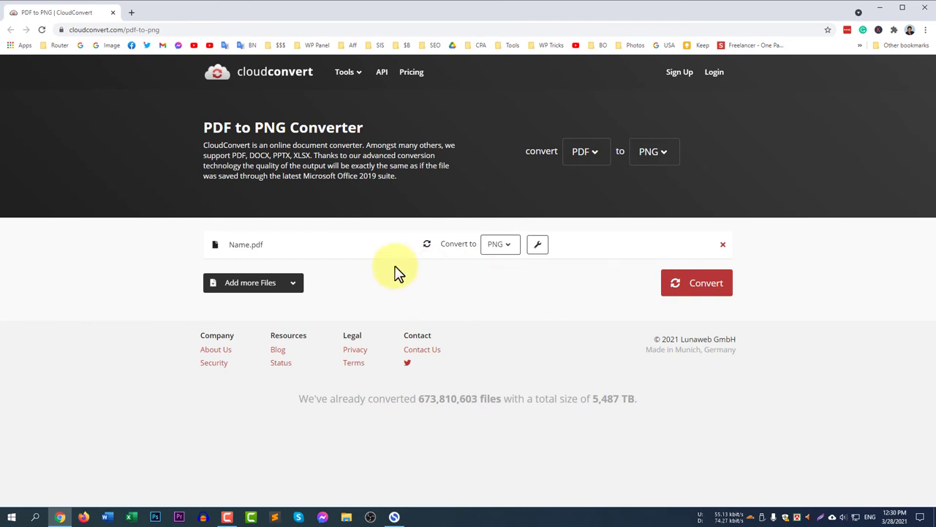
left_click(706, 287)
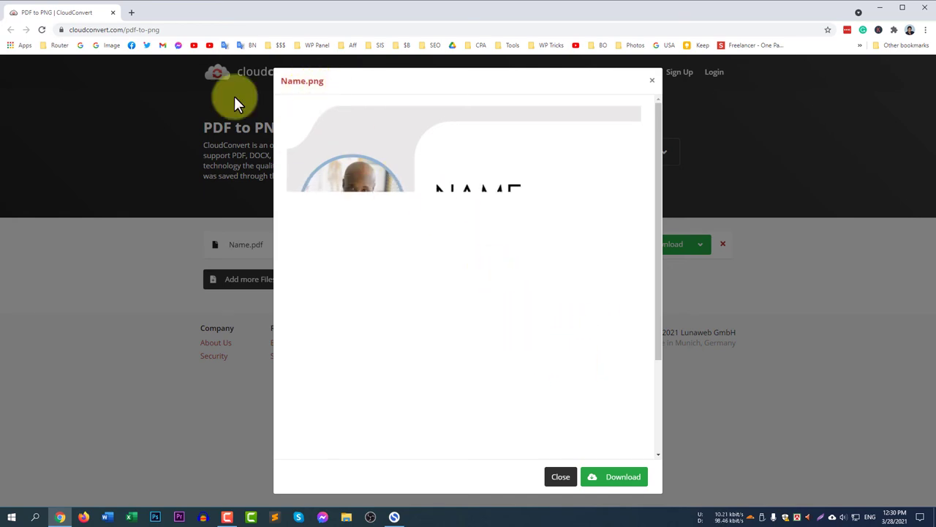
Download the converted Name.png from the preview, then close the preview
left_click_drag(658, 188, 634, 177)
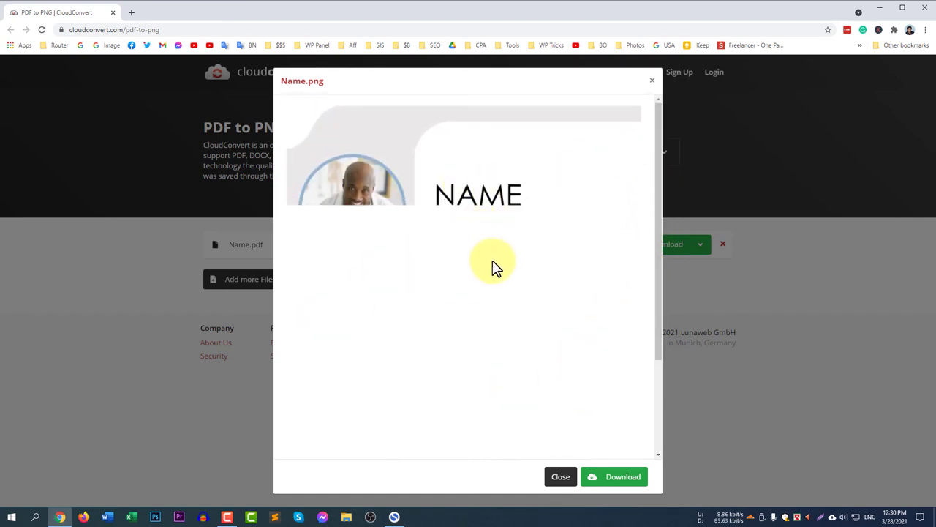
left_click(621, 479)
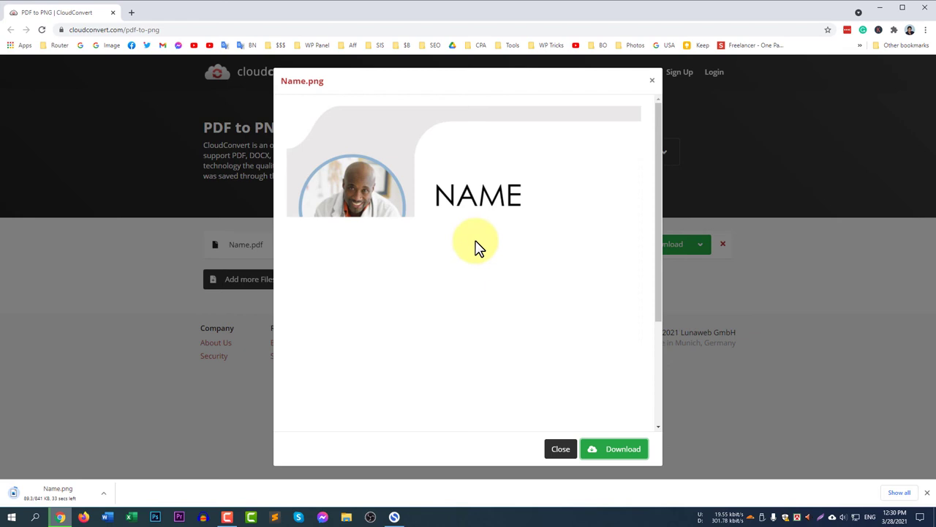
scroll(596, 322, "down", 5)
scroll(596, 322, "up", 5)
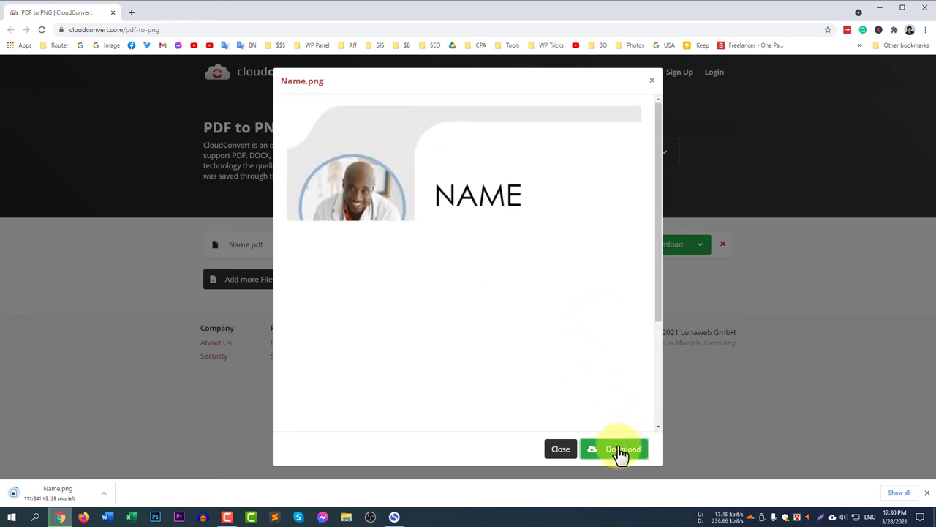
left_click(560, 449)
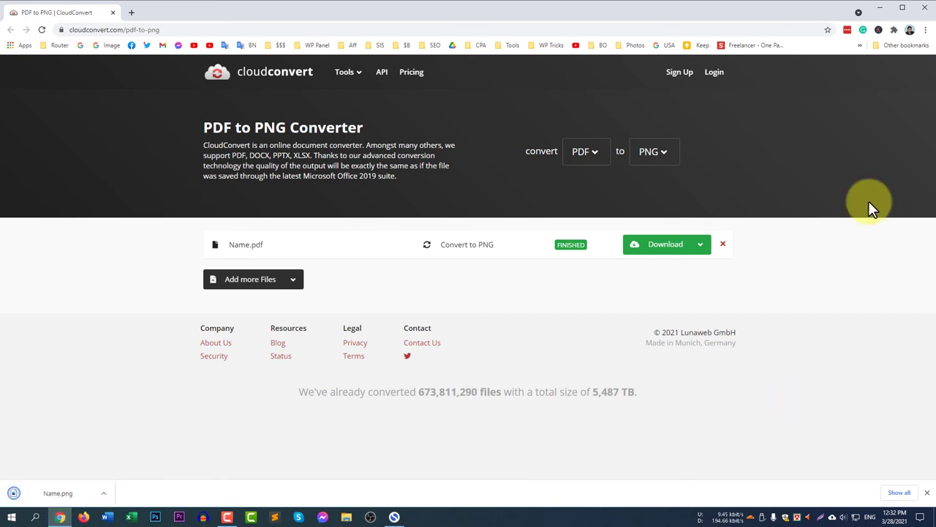
left_click(882, 10)
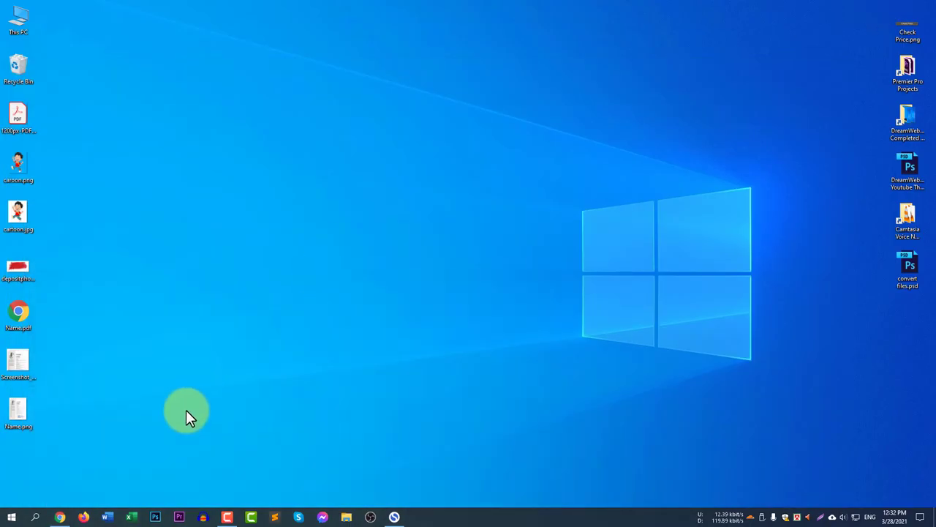
double_click(19, 410)
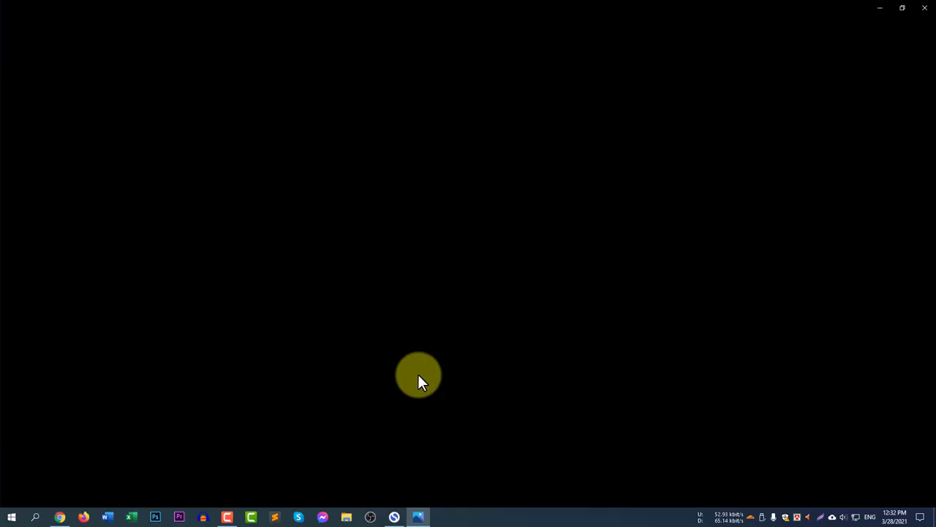
scroll(498, 308, "up", 5)
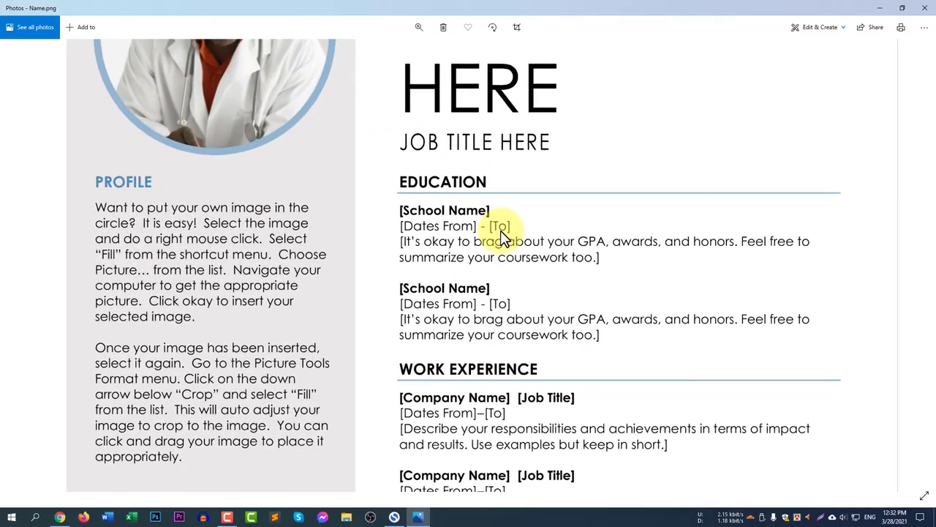
scroll(512, 263, "down", 2)
scroll(517, 271, "up", 3)
scroll(517, 272, "down", 3)
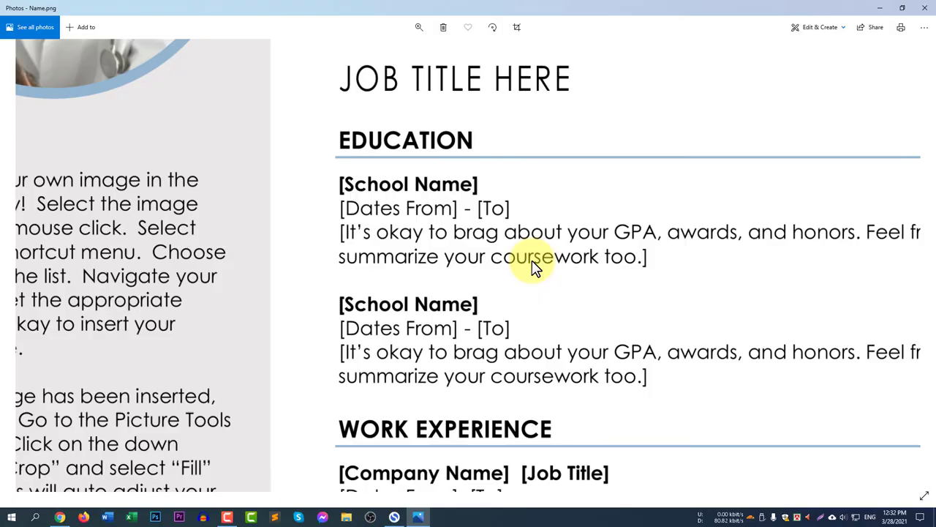
scroll(535, 265, "up", 1)
scroll(529, 263, "down", 4)
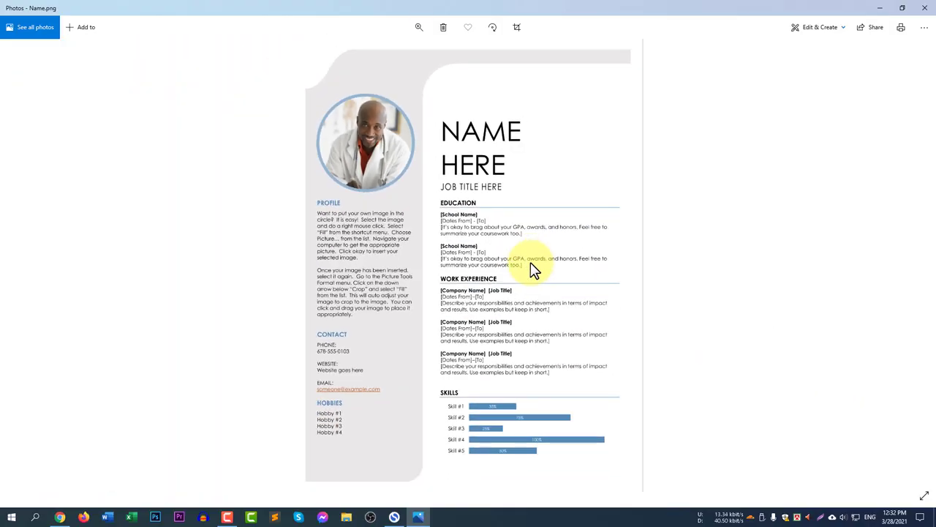
key("alt+F4")
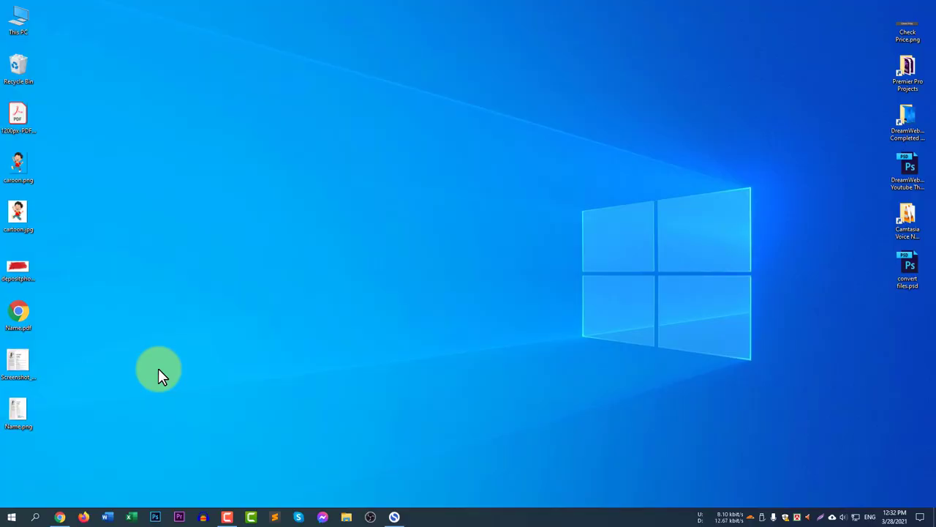